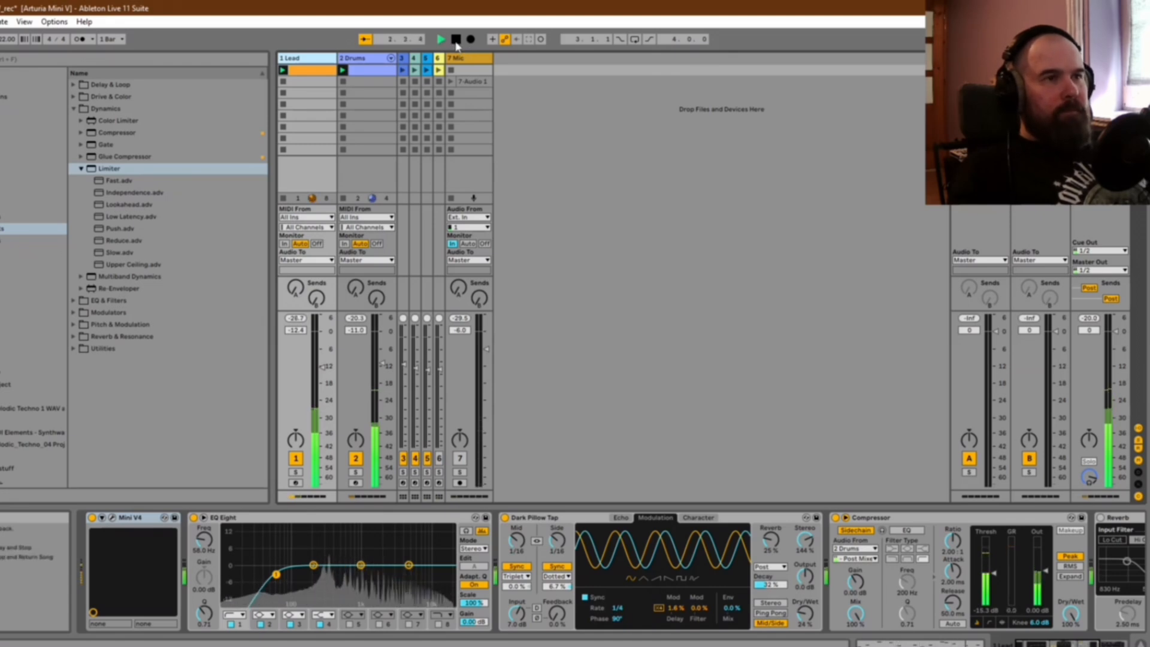
Step: Stop playback and look over the lead synth's oscillator controls and the LFO settings in its advanced section
{"action": "left_click", "coordinate": [455, 40]}
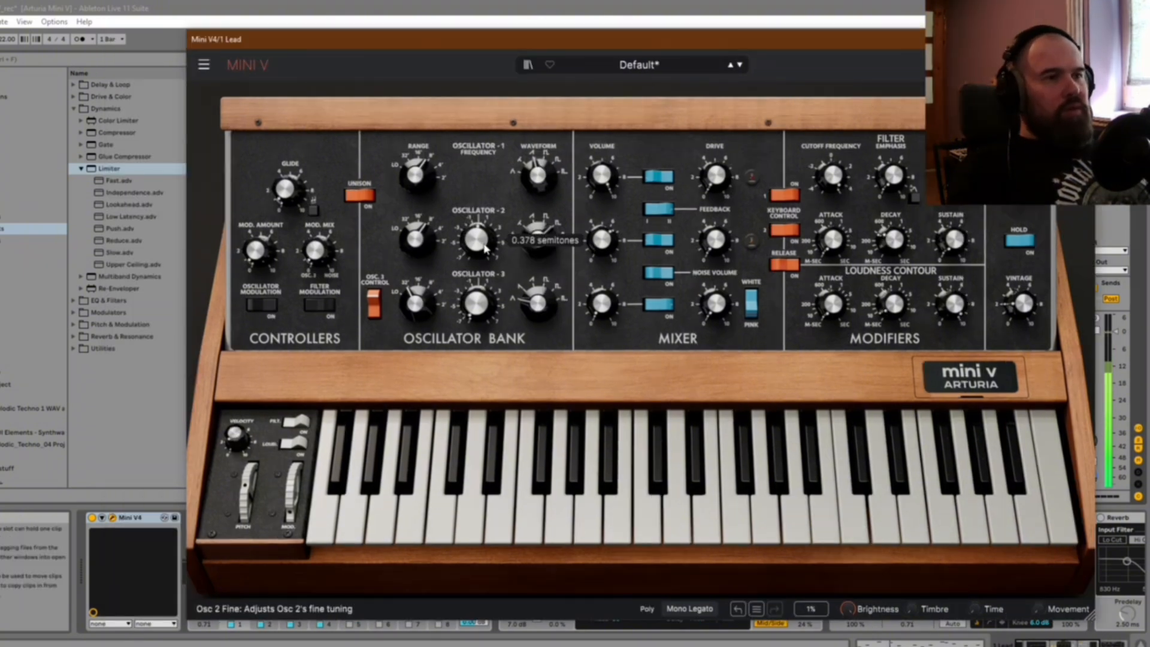
{"action": "mouse_move", "coordinate": [480, 226]}
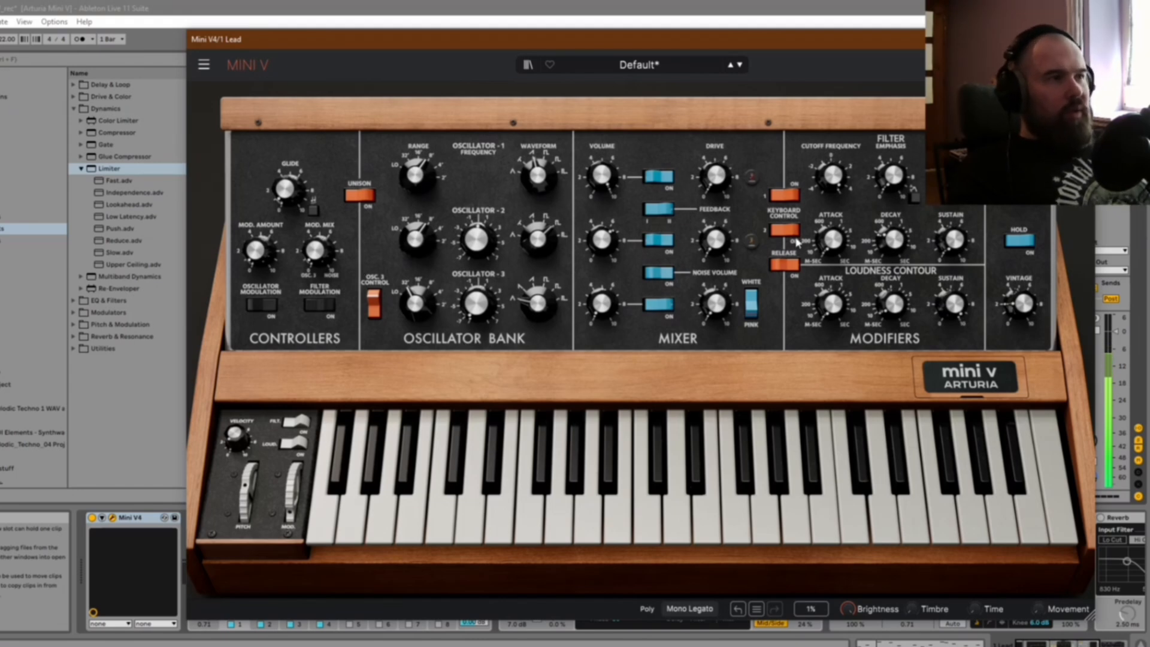
{"action": "left_click", "coordinate": [1051, 65]}
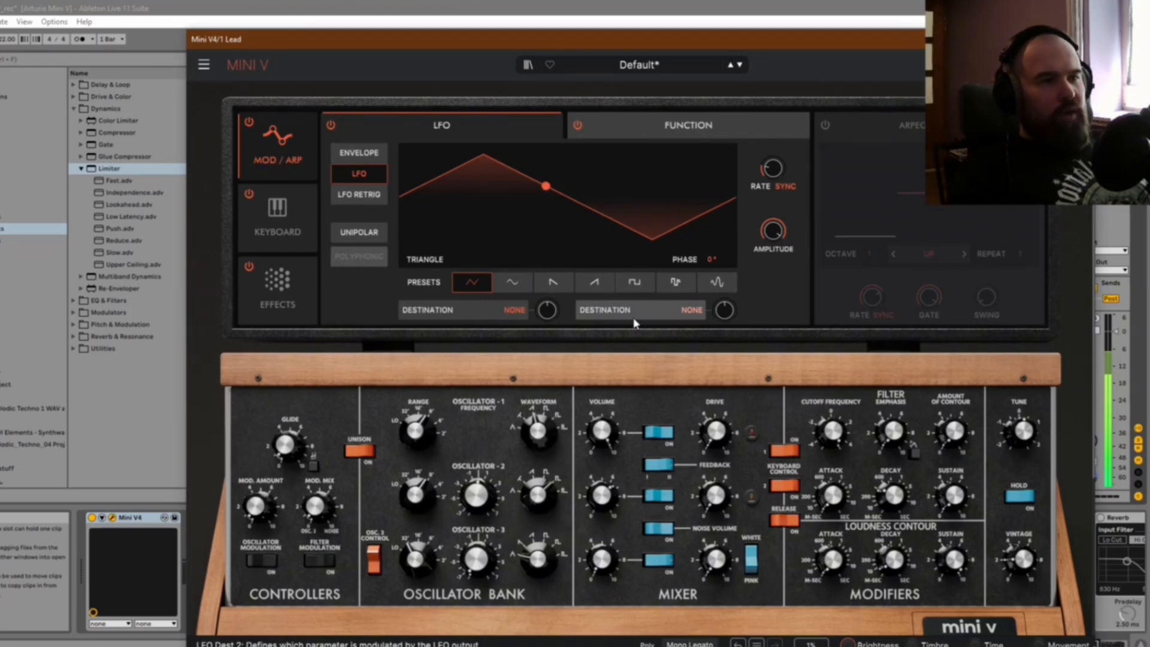
{"action": "left_click", "coordinate": [1051, 65]}
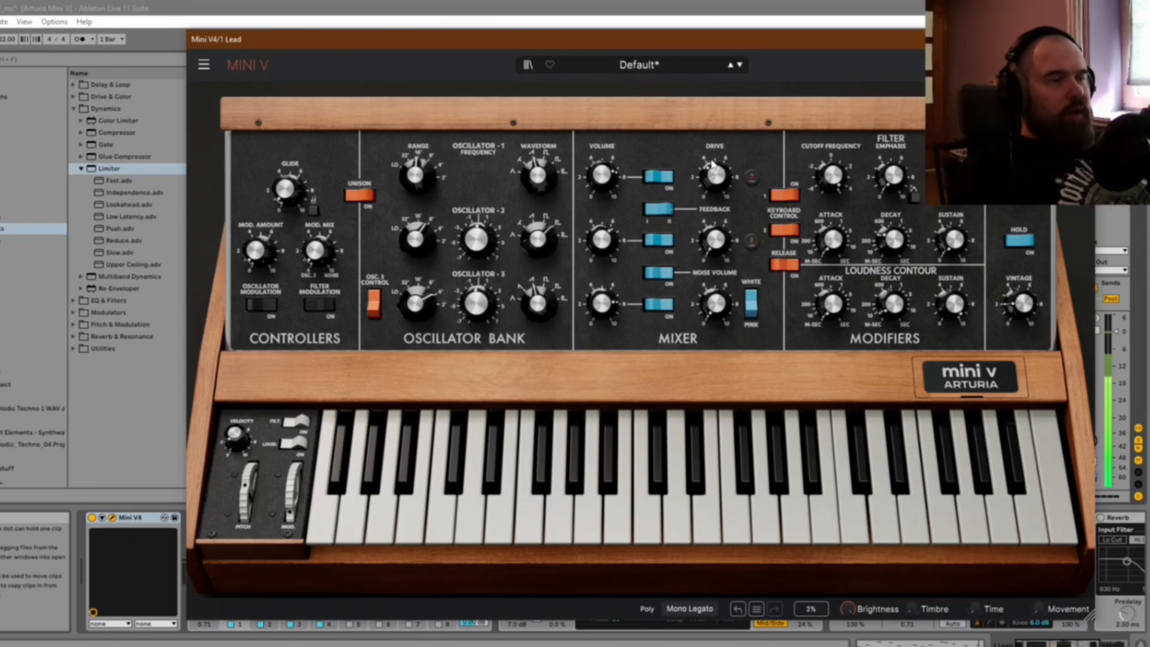
Step: Adjust the lead patch's drive and feedback amounts in the mixer and switch the noise type to pink
{"action": "mouse_move", "coordinate": [719, 184]}
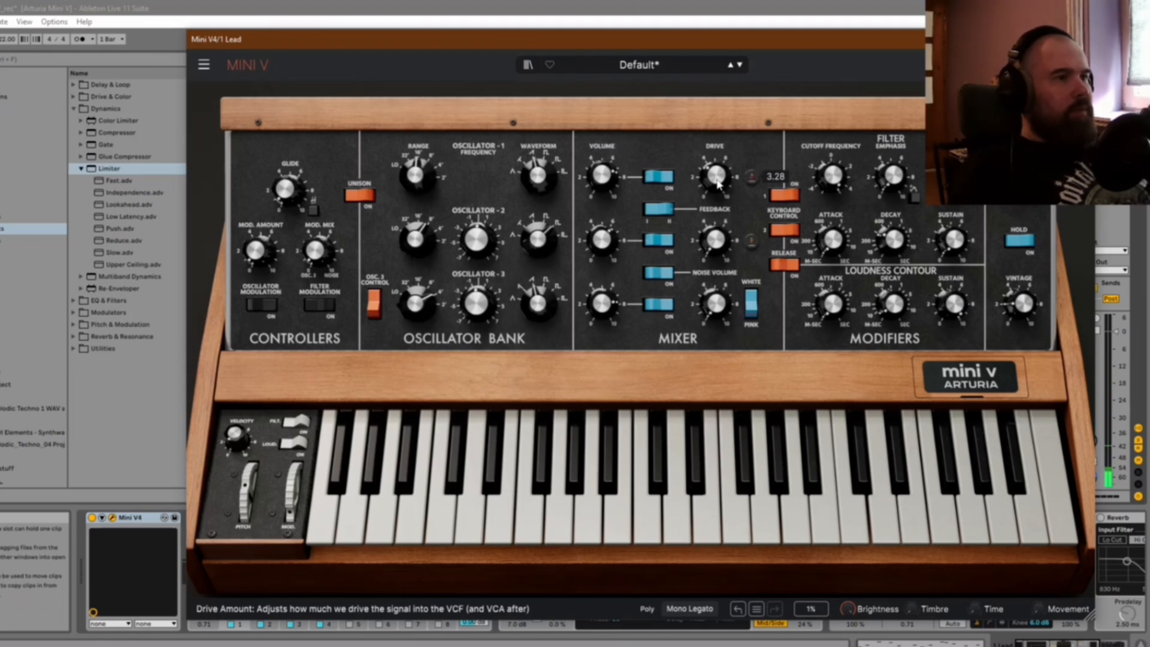
{"action": "left_click_drag", "start_coordinate": [719, 183], "coordinate": [719, 174]}
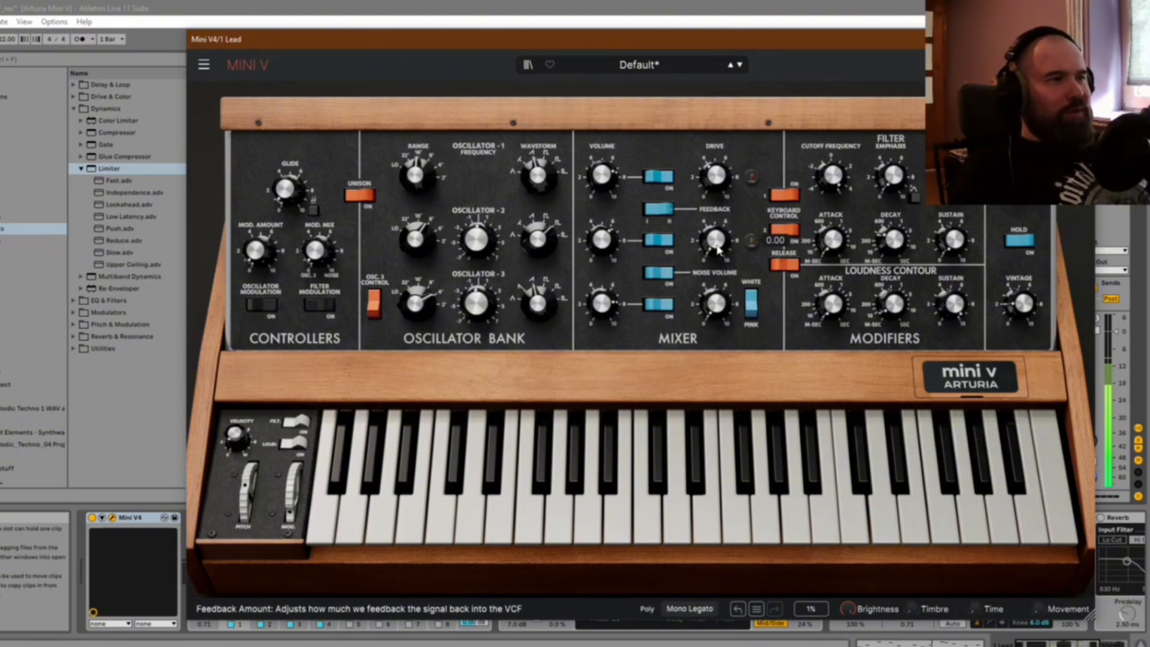
{"action": "left_click_drag", "start_coordinate": [717, 250], "coordinate": [717, 163]}
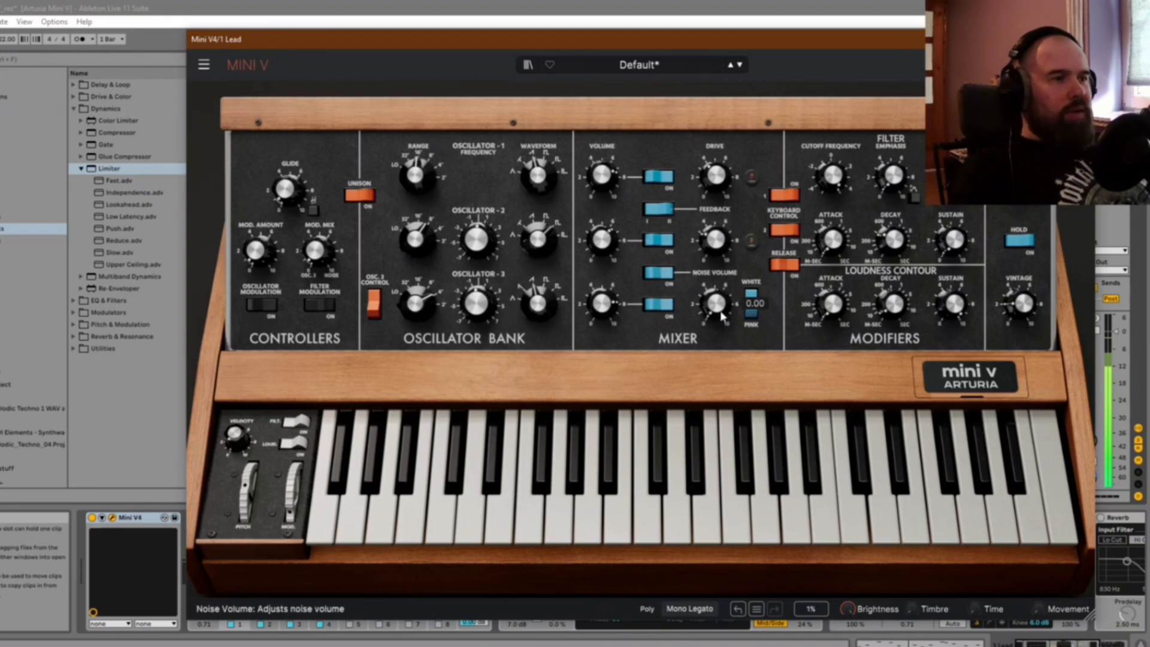
{"action": "left_click", "coordinate": [755, 313]}
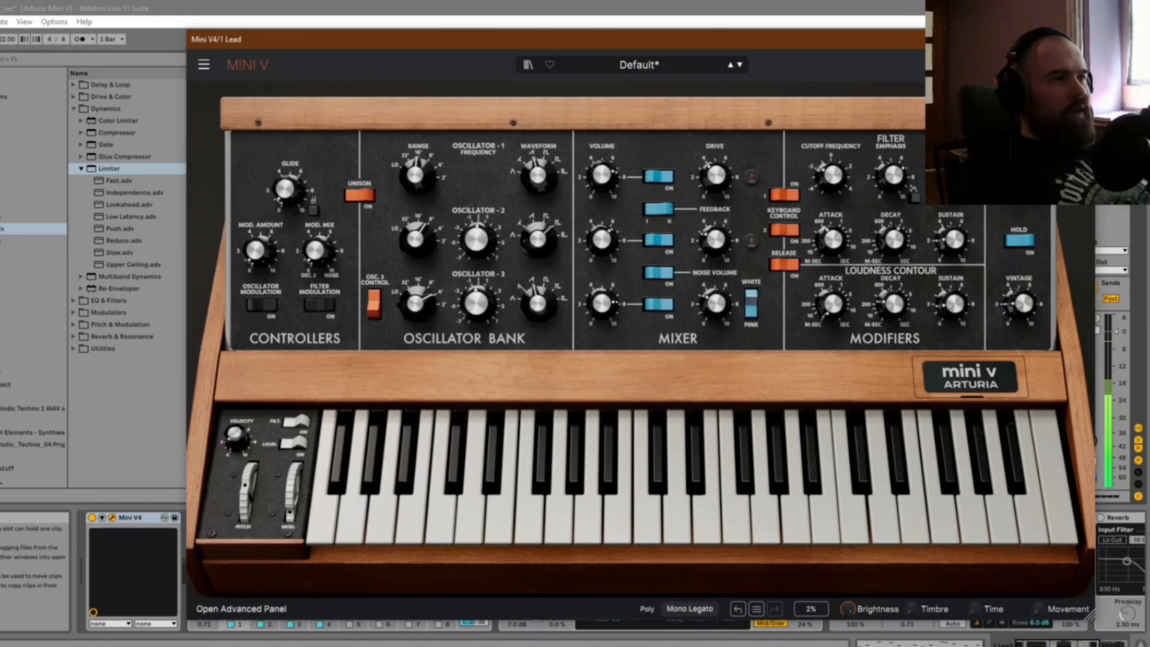
Step: Show the lead patch's effects in the advanced section and load the Multiband compressor in the third slot
{"action": "left_click", "coordinate": [242, 608]}
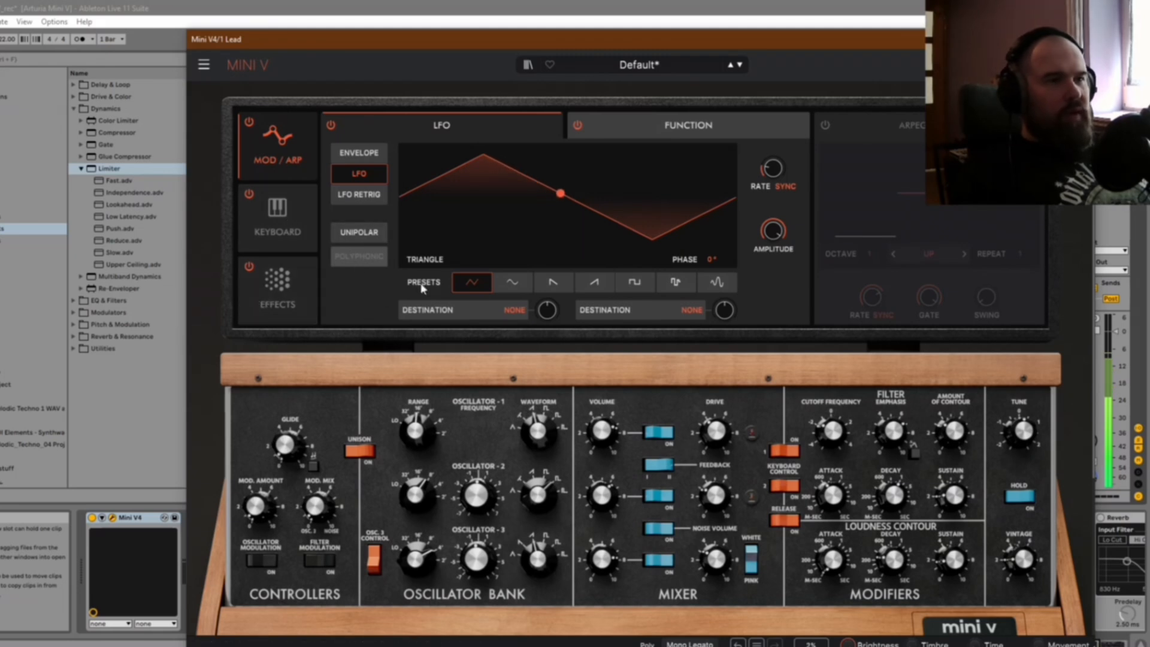
{"action": "left_click", "coordinate": [277, 293]}
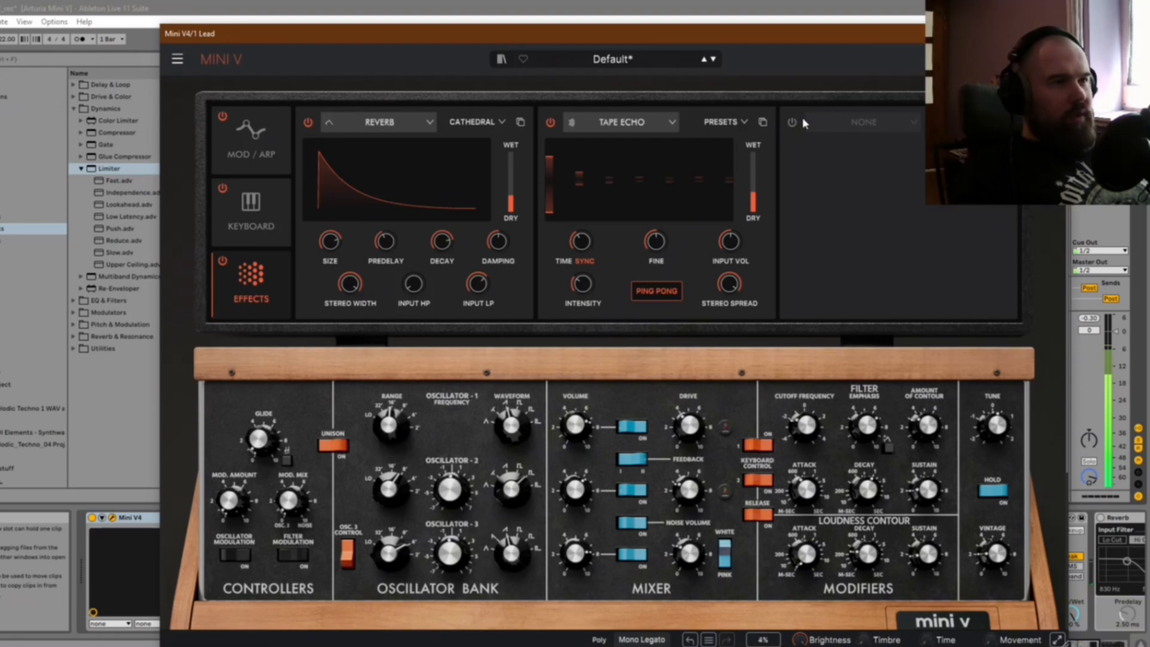
{"action": "left_click", "coordinate": [854, 123]}
{"action": "left_click", "coordinate": [844, 328]}
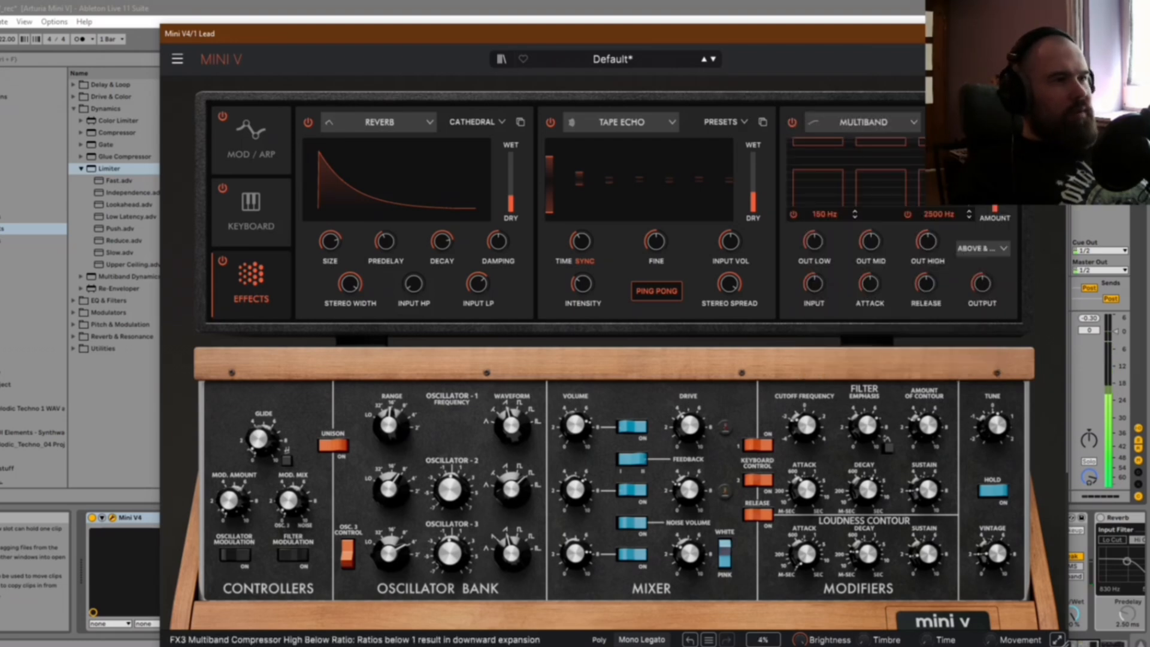
{"action": "left_click", "coordinate": [967, 122]}
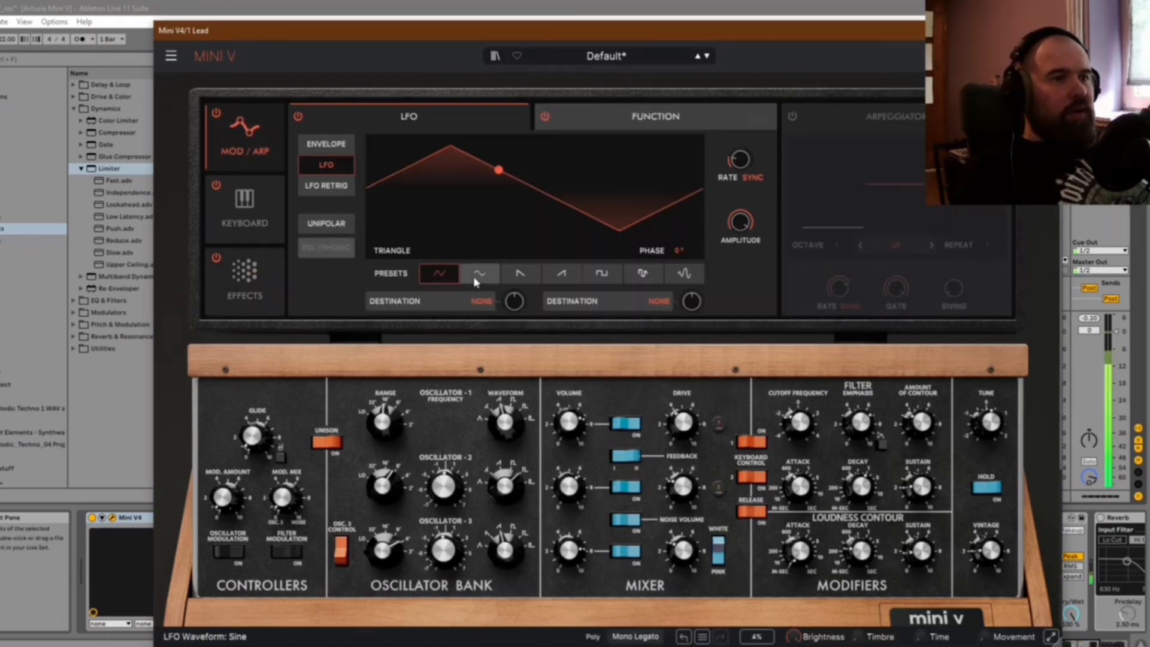
Step: Assign the LFO's first destination to Filter Cutoff in the lead patch
{"action": "left_click", "coordinate": [472, 304]}
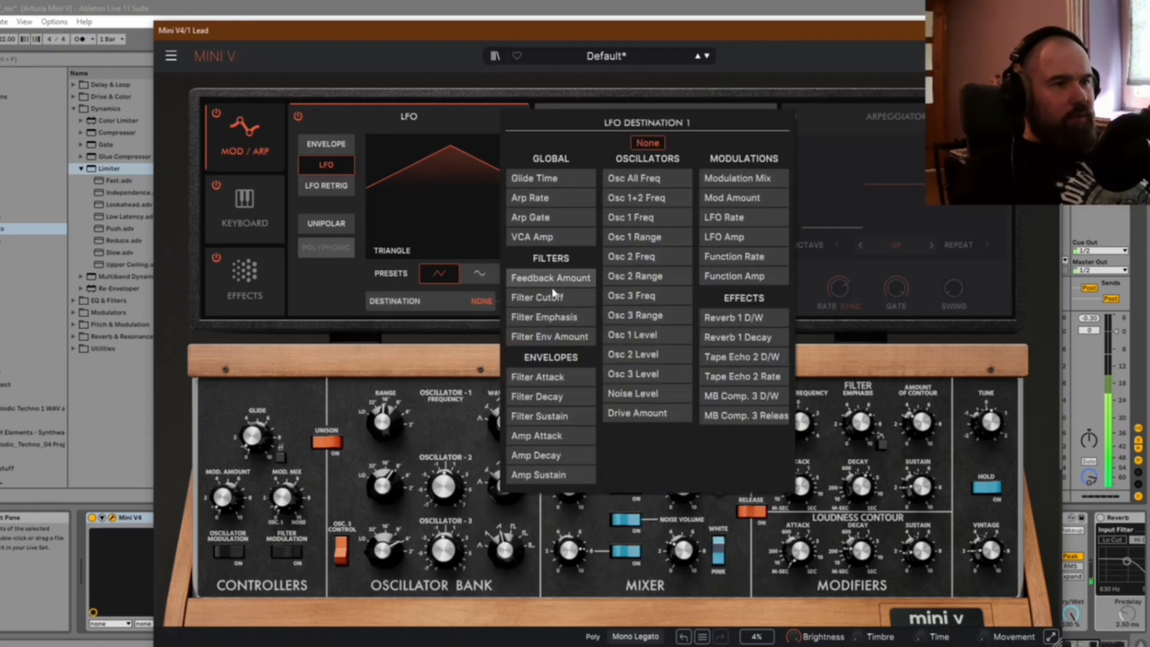
{"action": "left_click", "coordinate": [551, 301]}
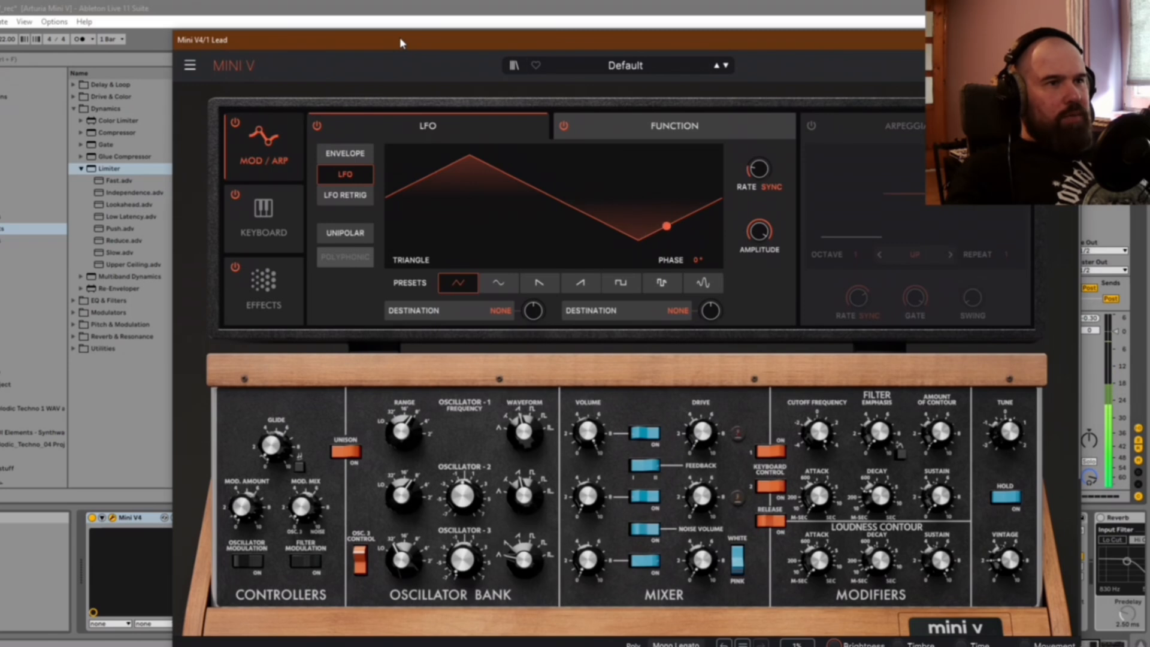
{"action": "mouse_move", "coordinate": [400, 39]}
{"action": "left_mouse_down"}
{"action": "mouse_move", "coordinate": [415, 58]}
{"action": "mouse_move", "coordinate": [415, 42]}
{"action": "left_mouse_up"}
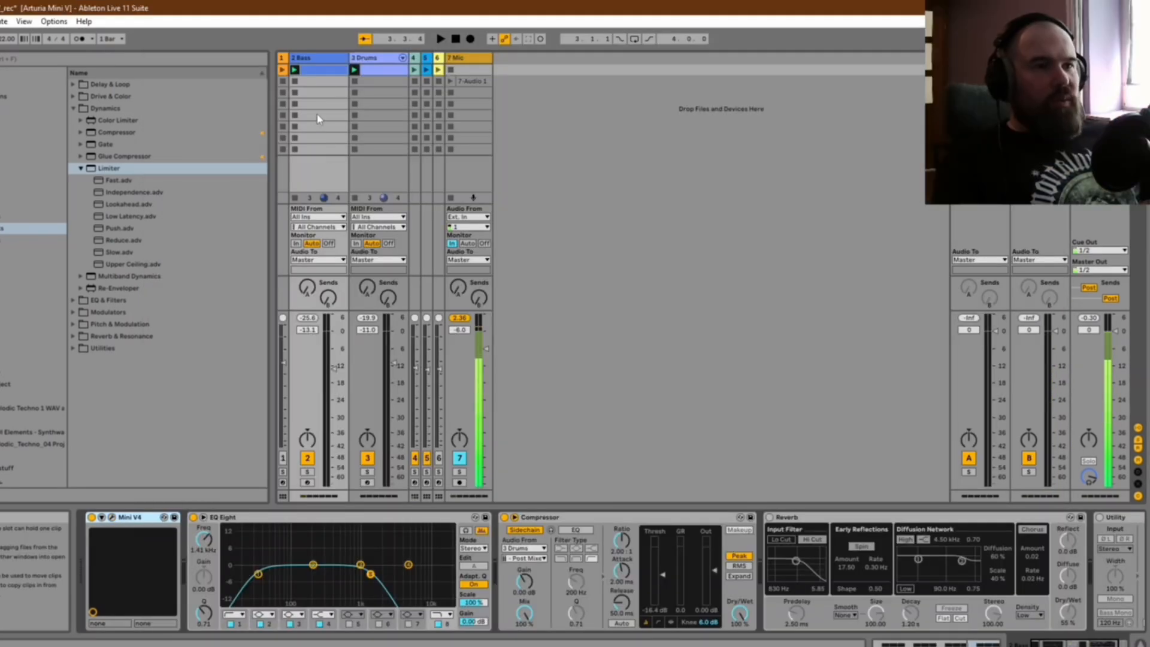
Step: View the Bass track's clip notes, open its Mini V instrument and play the bass line with the default patch
{"action": "double_click", "coordinate": [323, 71]}
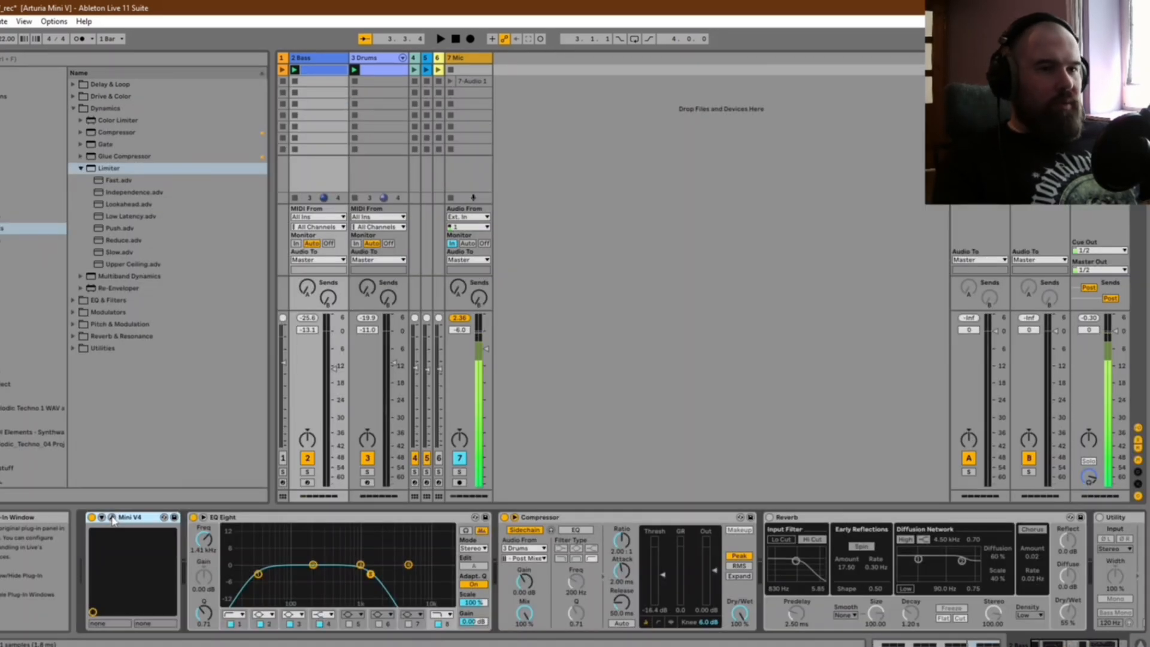
{"action": "left_click", "coordinate": [90, 514]}
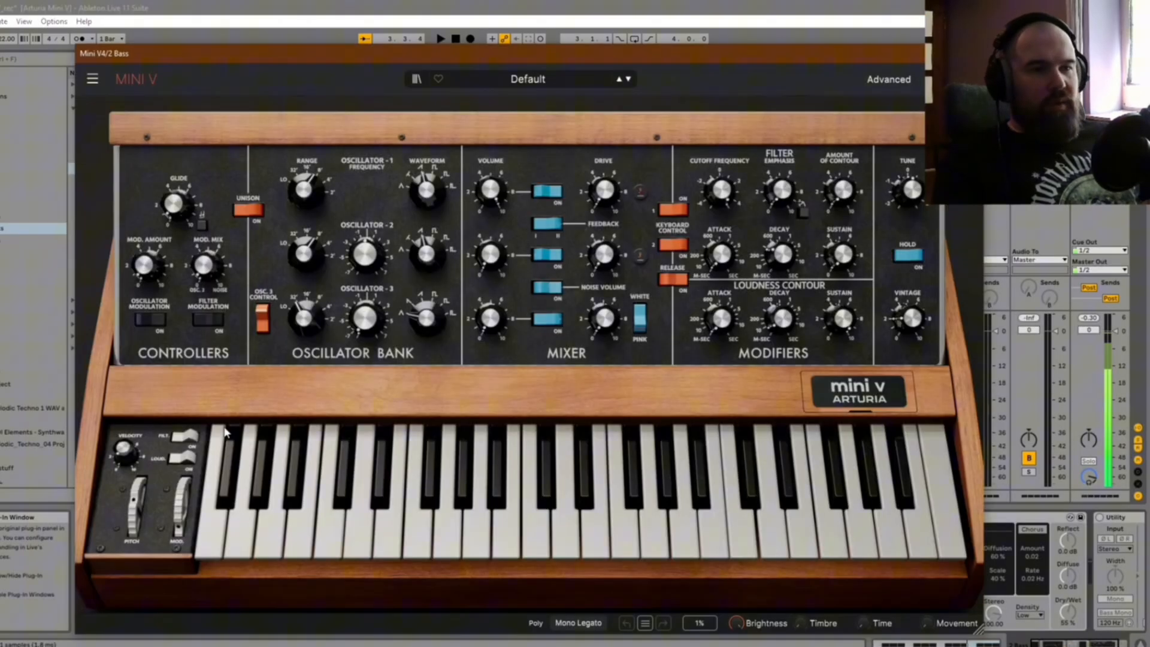
{"action": "left_click_drag", "start_coordinate": [460, 51], "coordinate": [470, 78]}
{"action": "key", "text": "space"}
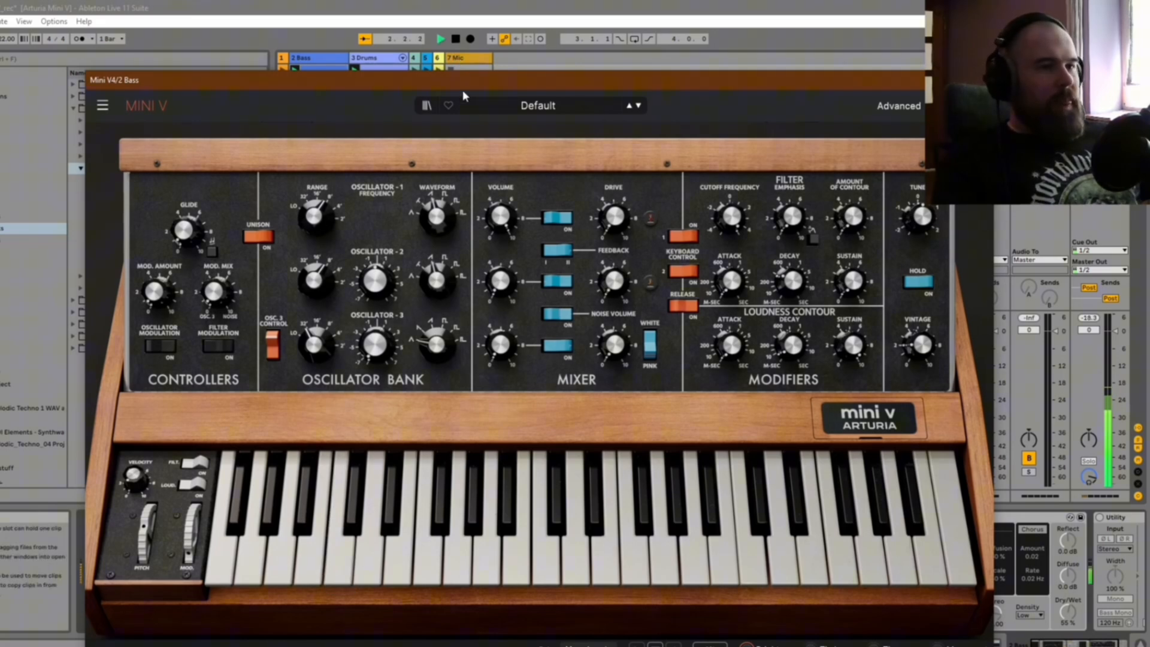
{"action": "key", "text": "space"}
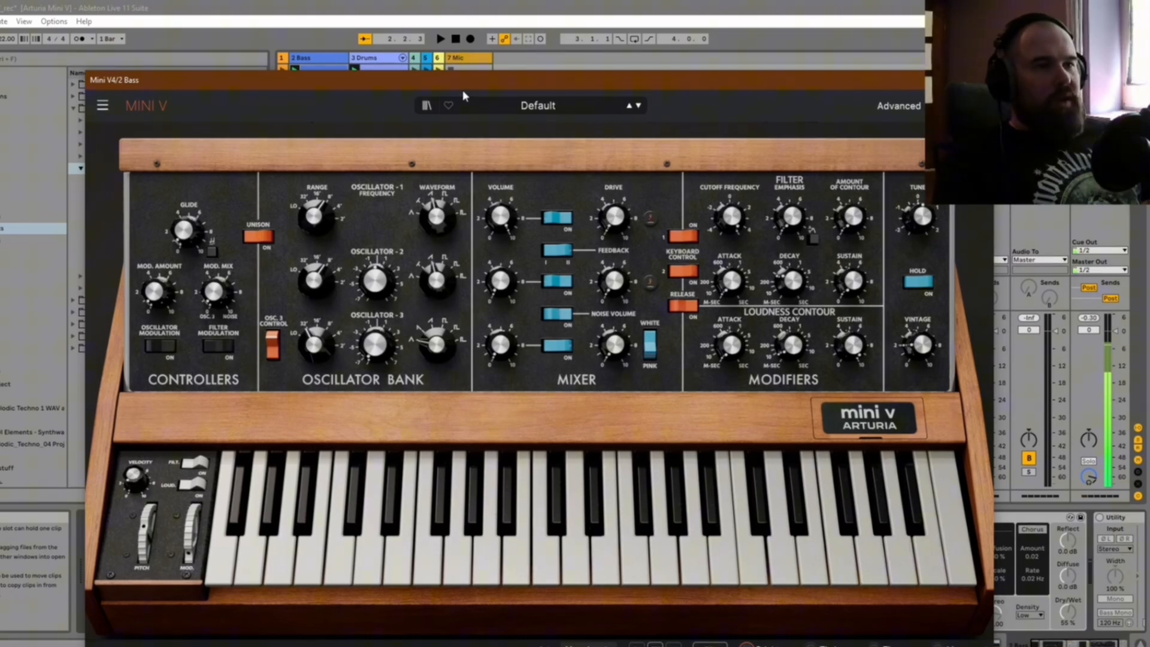
Step: Set Oscillator 1's range to 16' in the bass patch during playback and adjust the loudness contour's sustain
{"action": "mouse_move", "coordinate": [315, 220]}
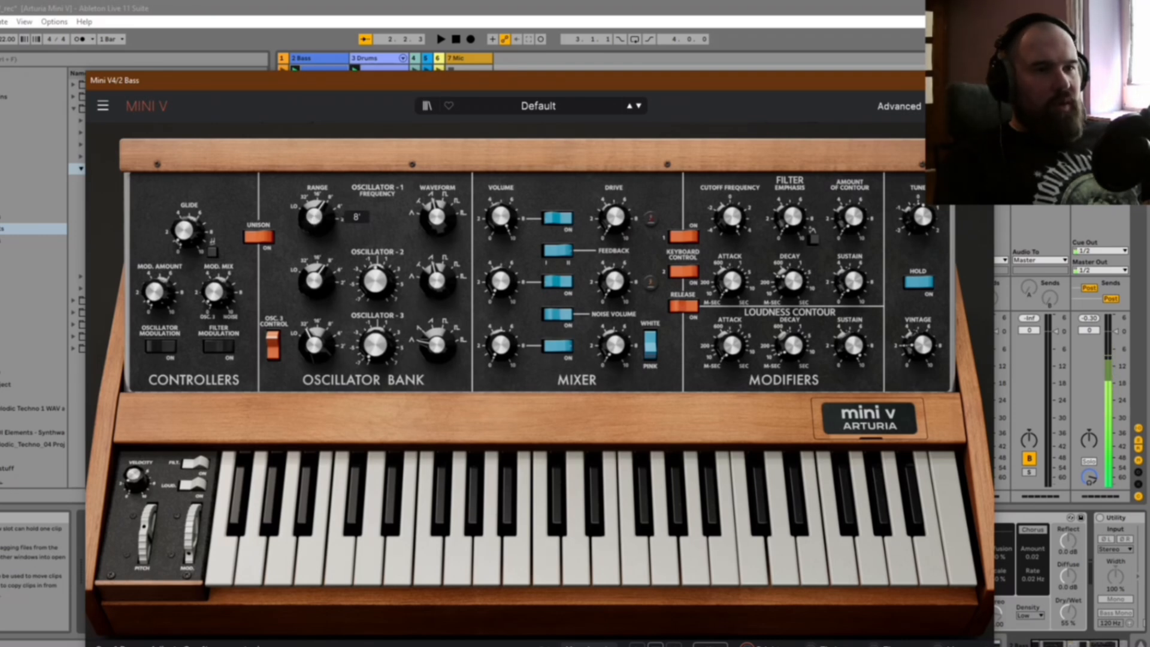
{"action": "key", "text": "space"}
{"action": "left_click_drag", "start_coordinate": [314, 220], "coordinate": [315, 223]}
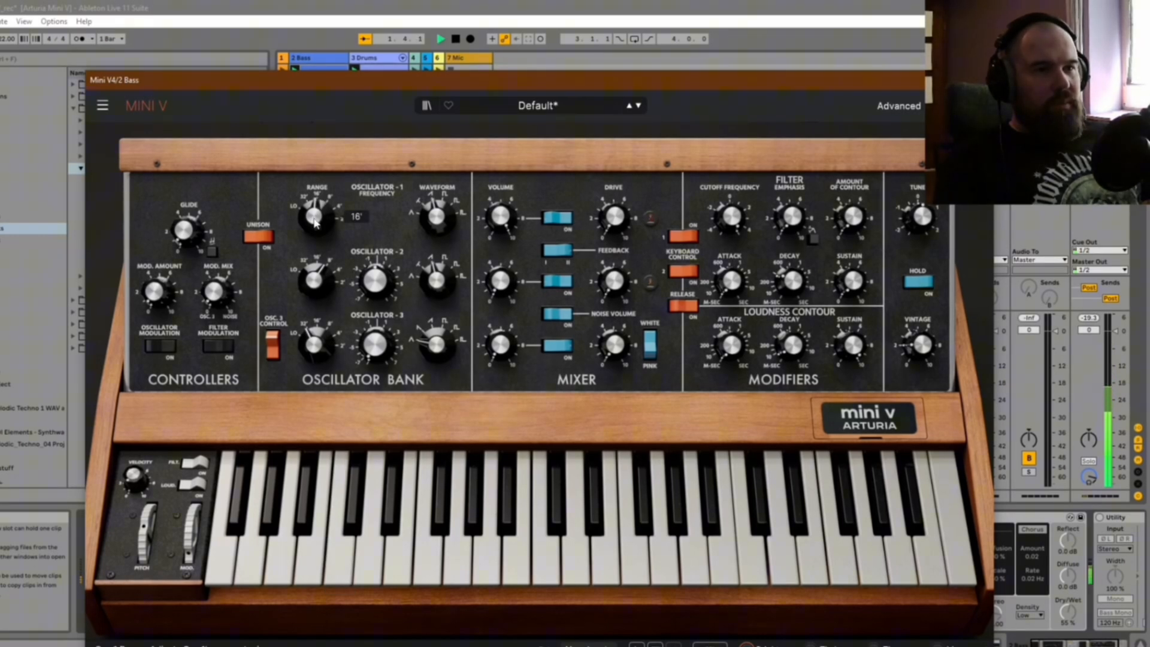
{"action": "key", "text": "space"}
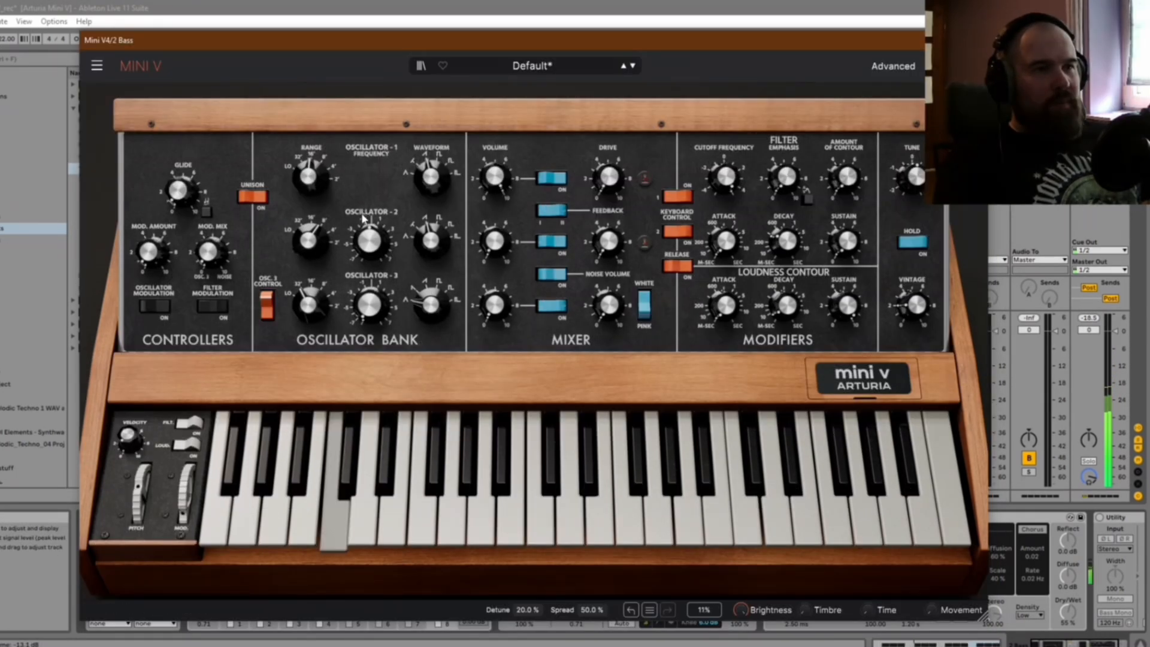
{"action": "mouse_move", "coordinate": [789, 320]}
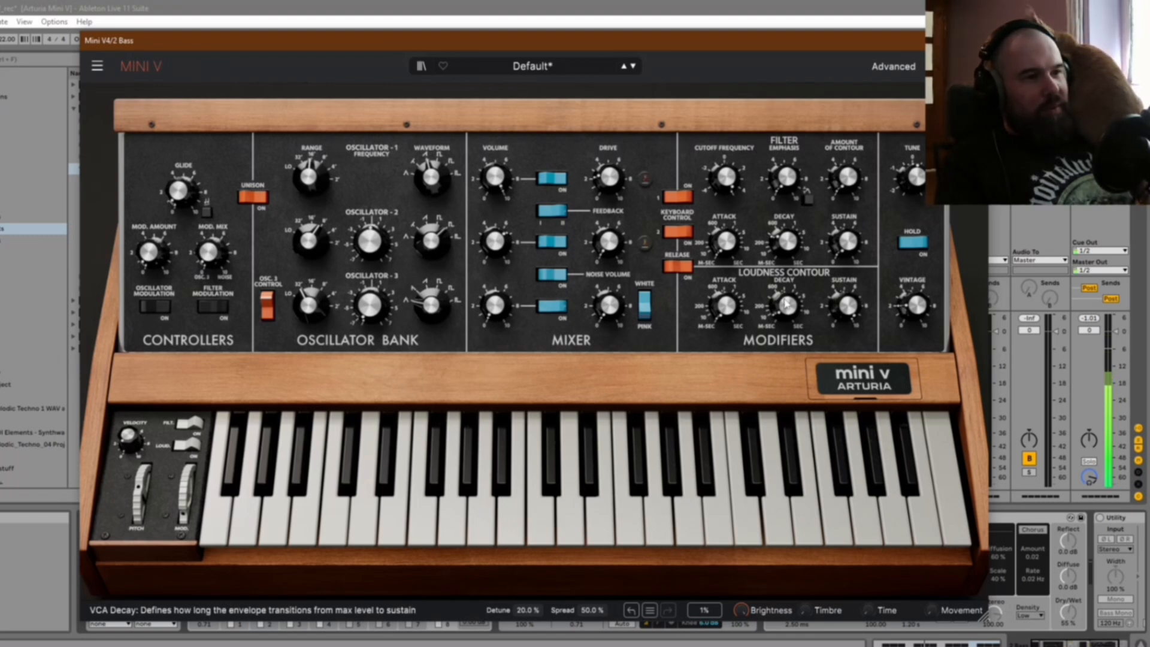
{"action": "left_click_drag", "start_coordinate": [847, 306], "coordinate": [847, 307]}
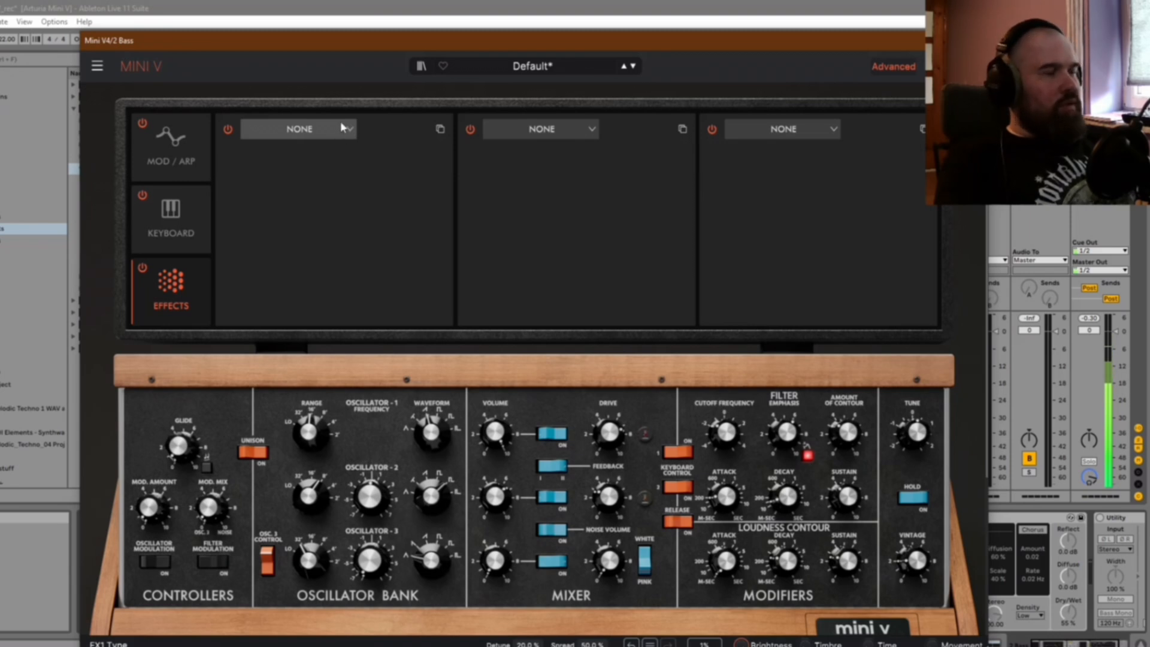
Step: Load the Distortion effect in the bass patch's first effect slot
{"action": "left_click", "coordinate": [341, 127]}
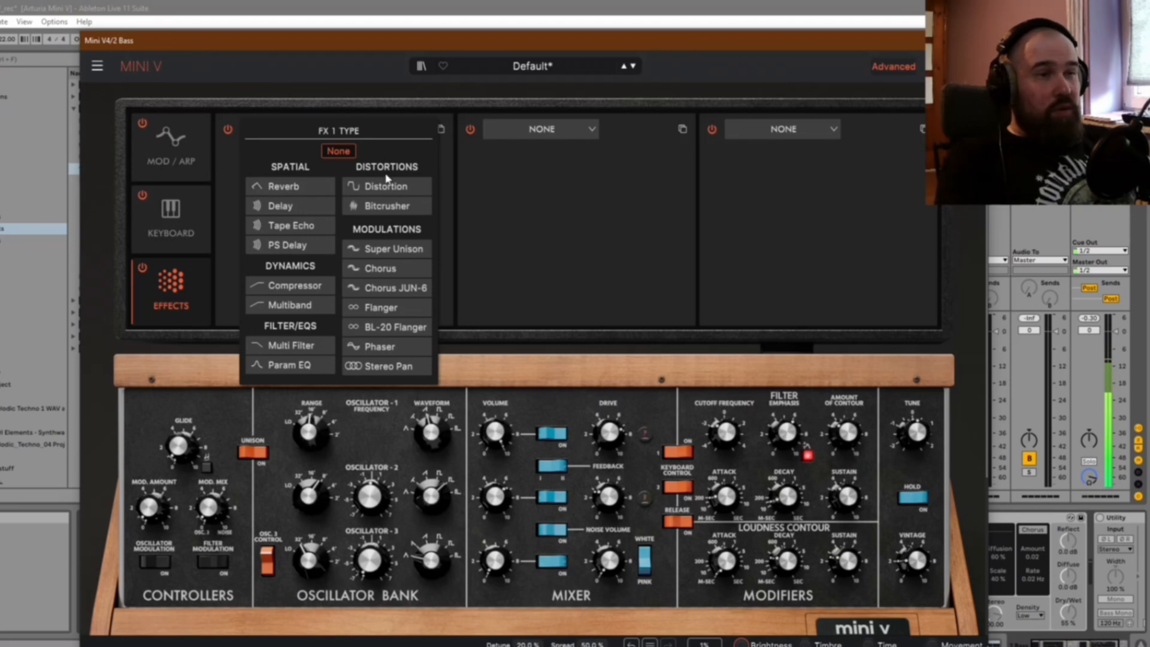
{"action": "left_click", "coordinate": [390, 187]}
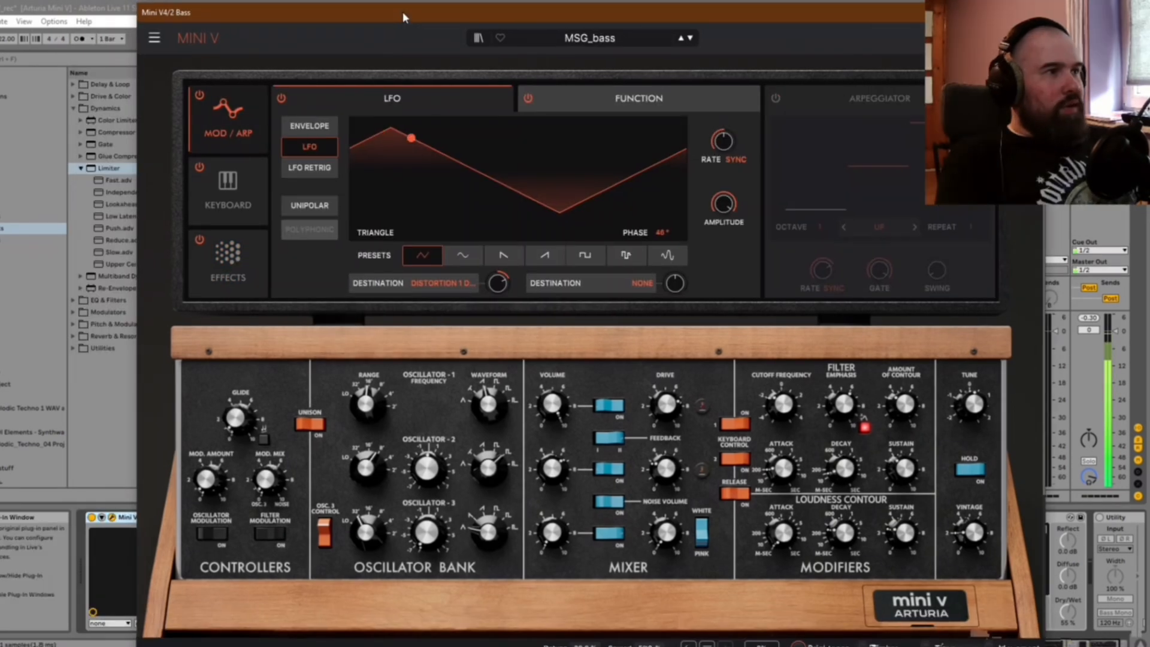
{"action": "left_click_drag", "start_coordinate": [403, 21], "coordinate": [399, 16]}
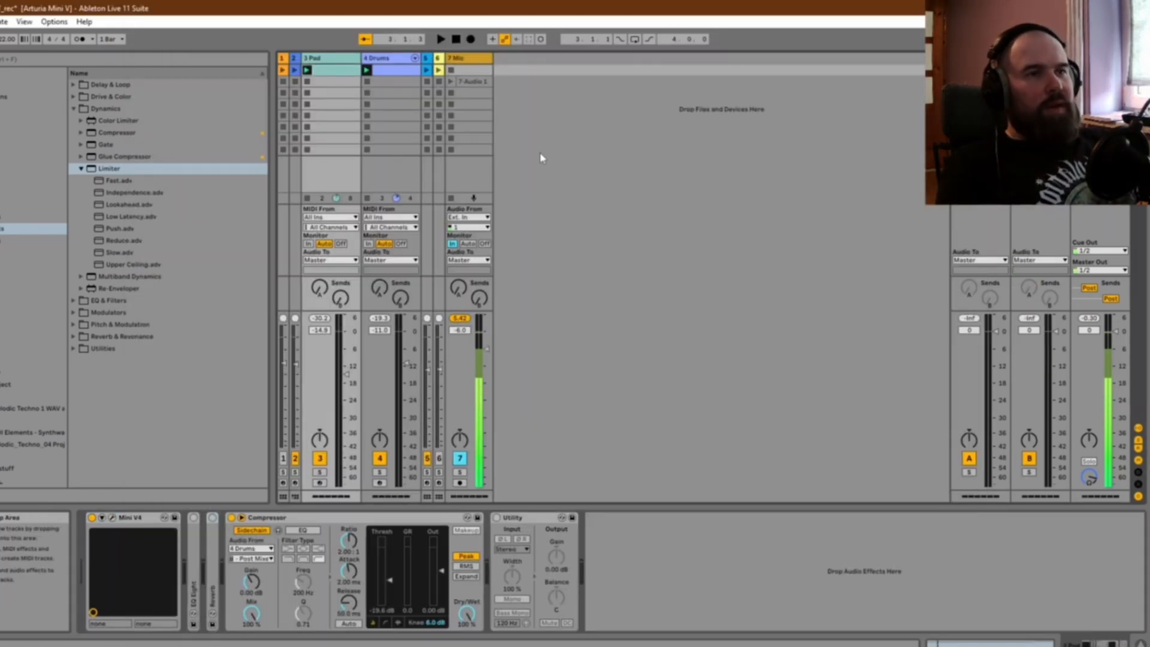
Step: View the Pad track's clip notes and play the clip
{"action": "double_click", "coordinate": [332, 72]}
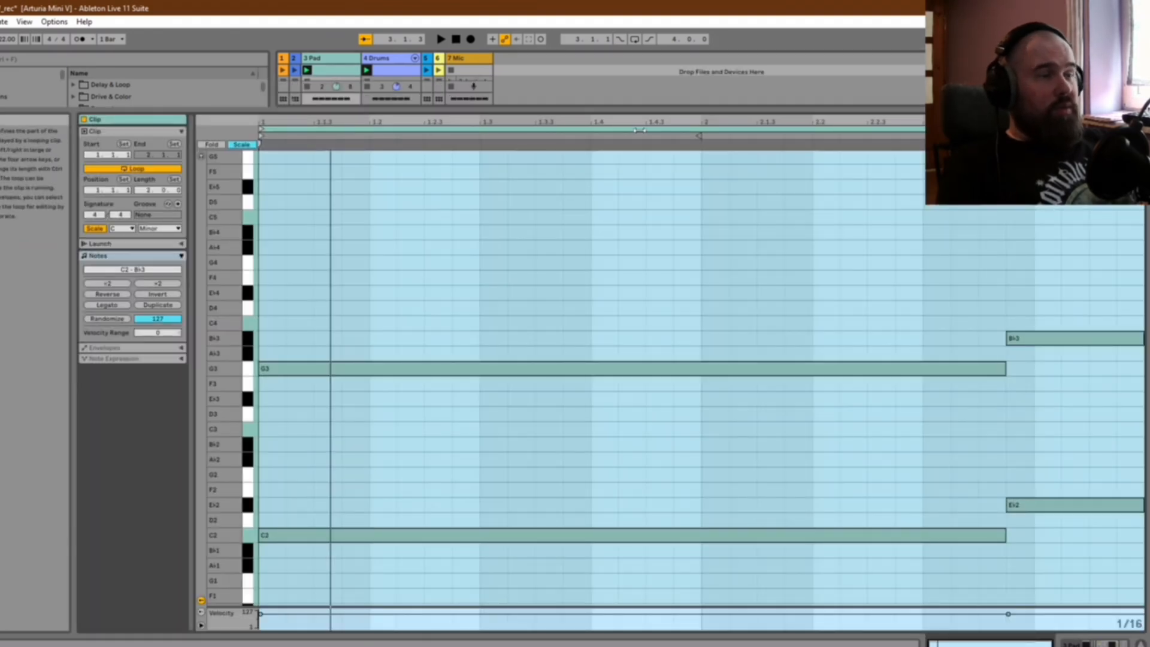
{"action": "key", "text": "space"}
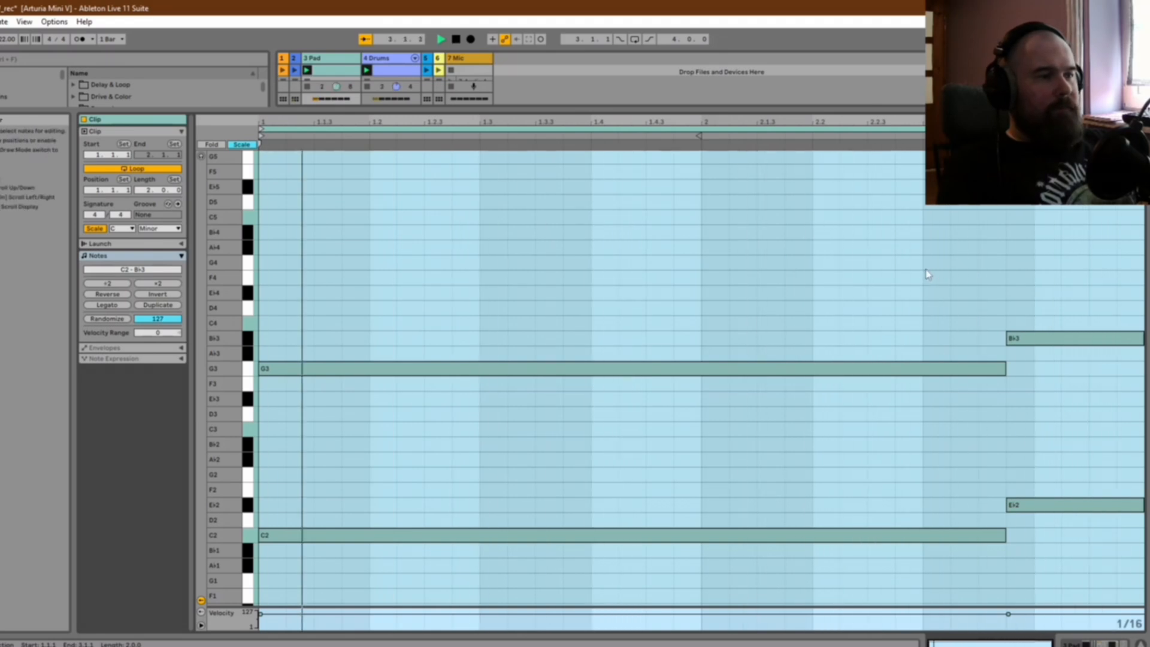
{"action": "key", "text": "space"}
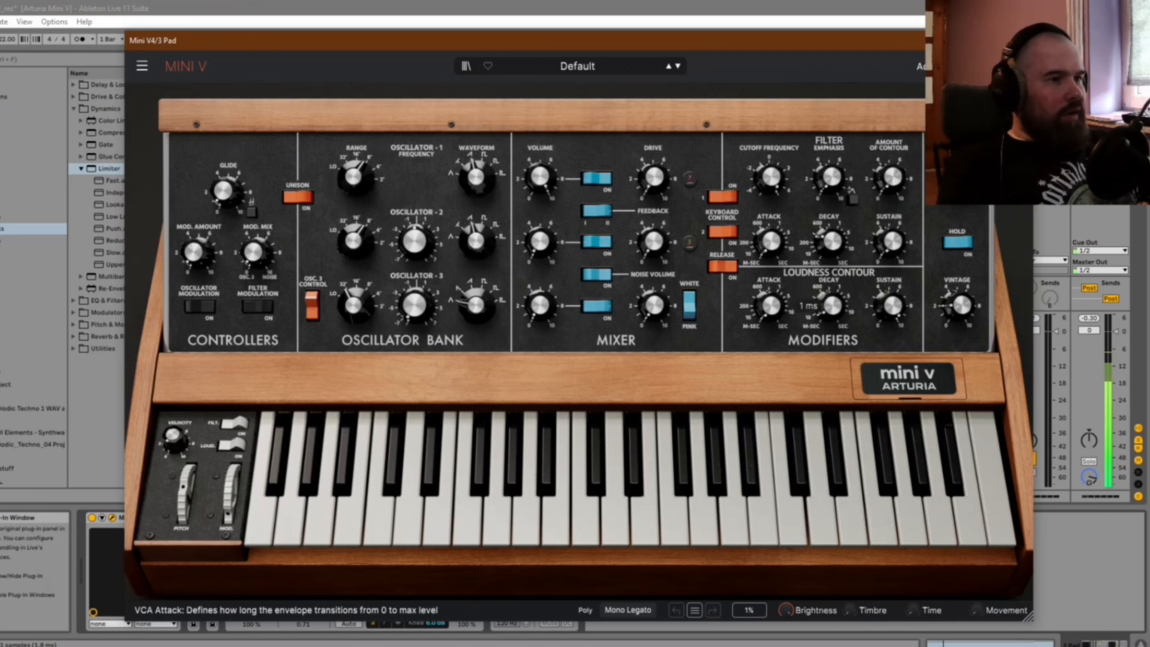
Step: Lengthen the loudness contour's attack in the pad patch and show its modulation settings
{"action": "left_click_drag", "start_coordinate": [772, 318], "coordinate": [770, 304]}
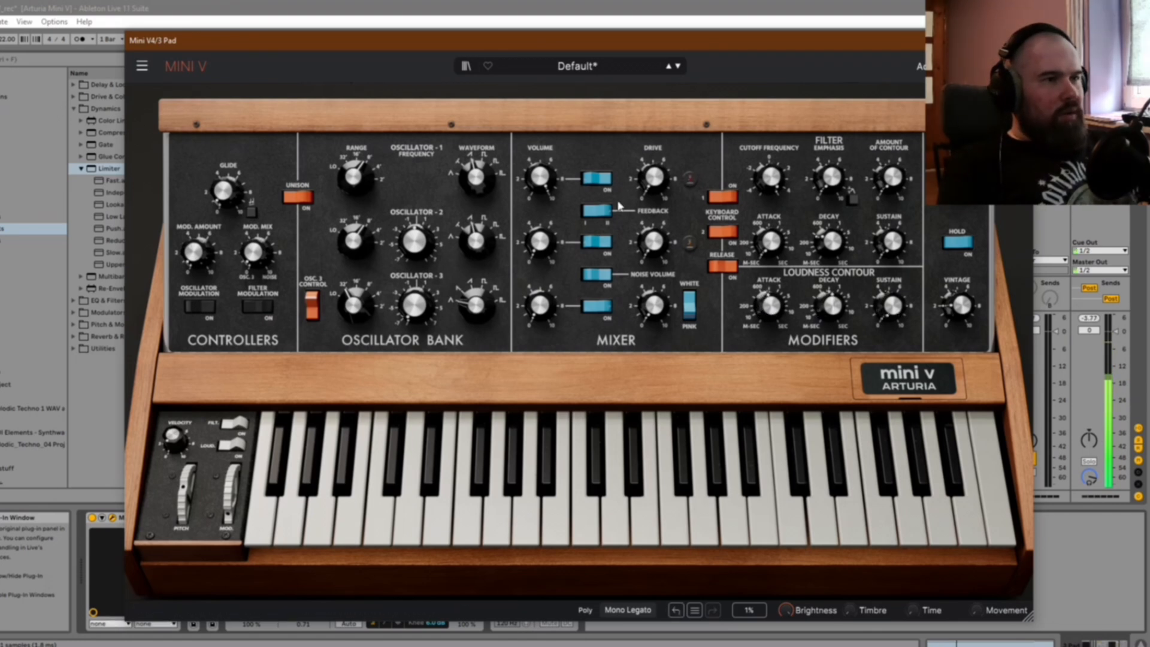
{"action": "left_click", "coordinate": [725, 112]}
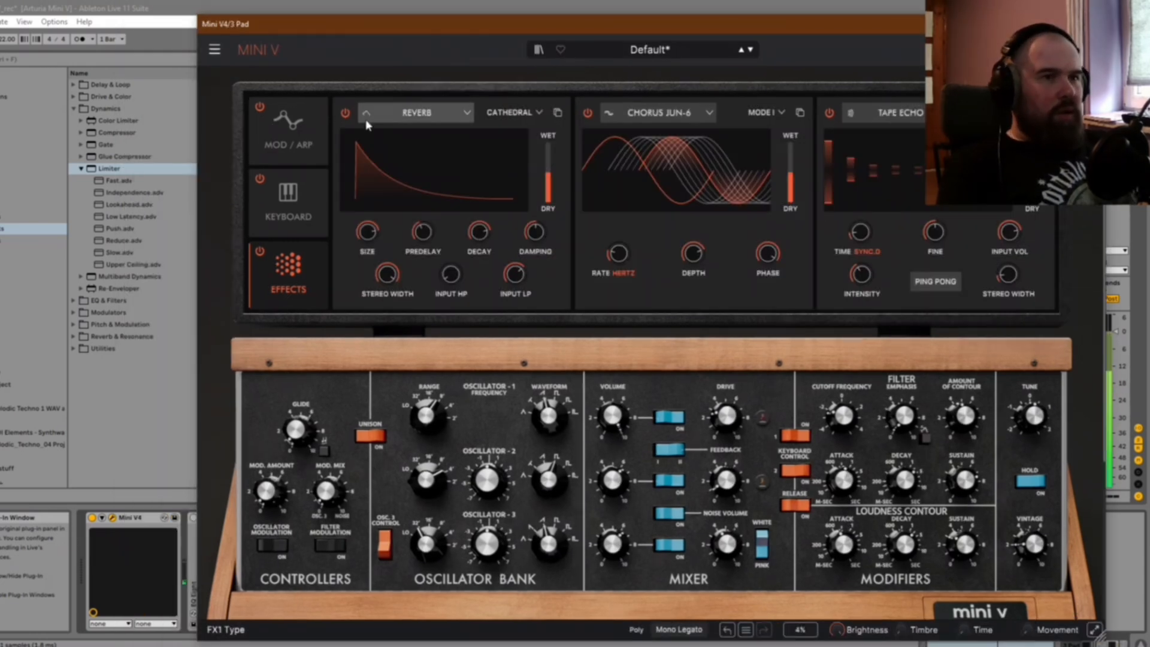
{"action": "left_click", "coordinate": [286, 132]}
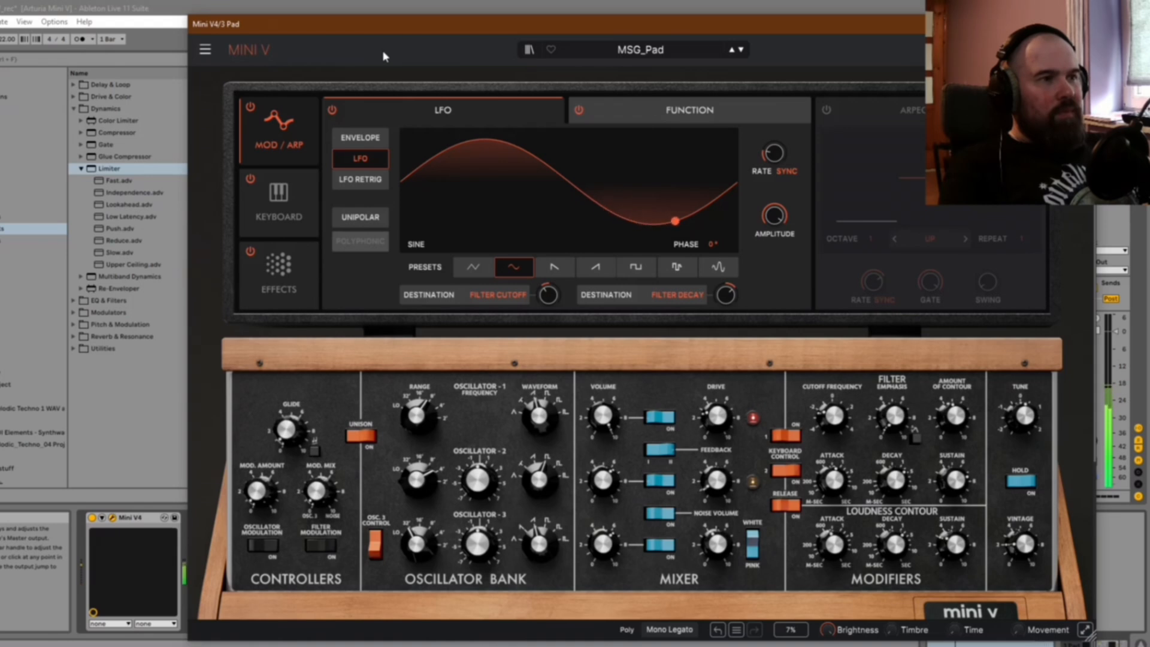
Step: Start a new default preset in the Pad track's Mini V
{"action": "left_click", "coordinate": [204, 53]}
{"action": "left_click", "coordinate": [223, 70]}
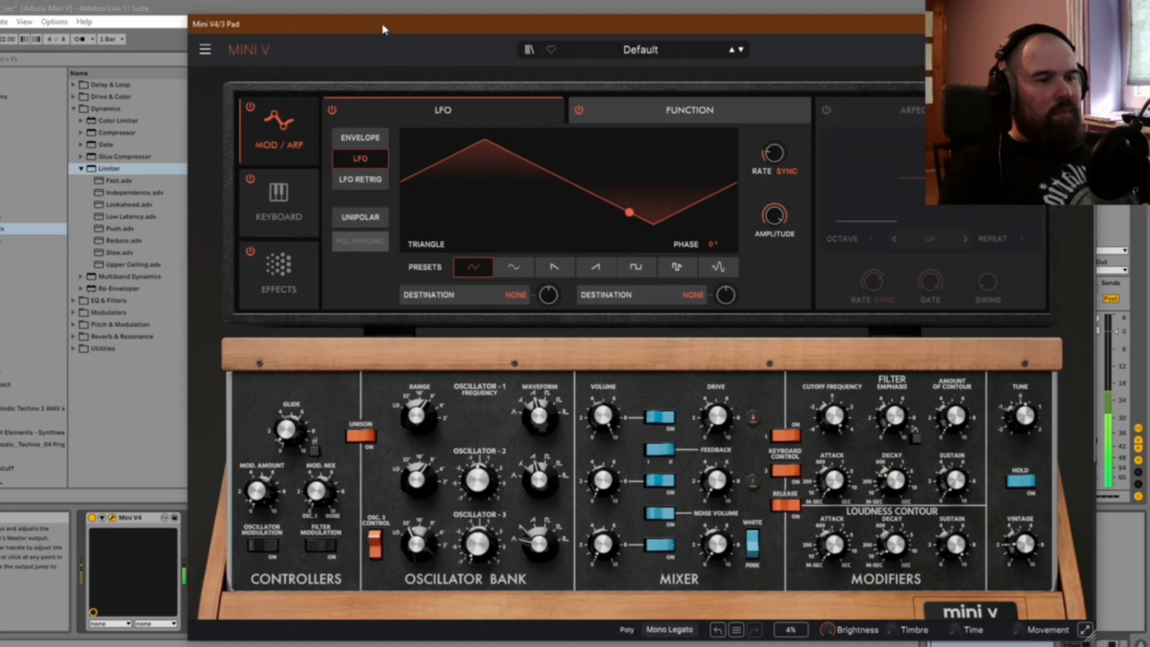
{"action": "left_click_drag", "start_coordinate": [383, 29], "coordinate": [375, 29]}
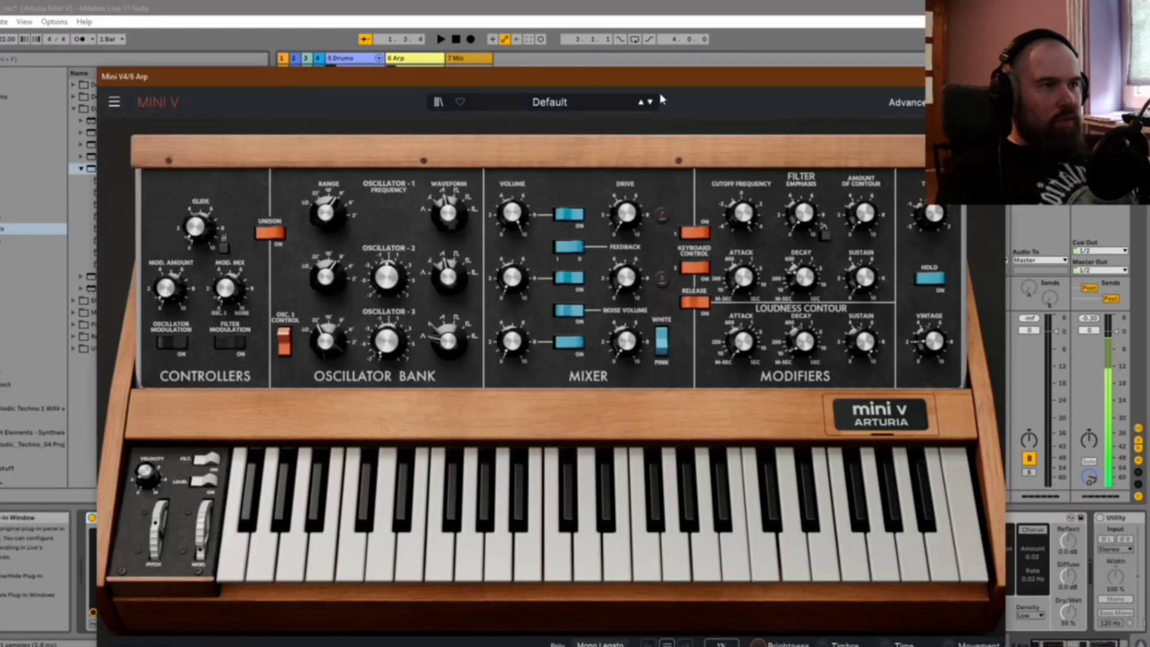
Step: Enable the arpeggiator in the arp patch, set its octave range to 2 and repeat to 3, and change its mode from Up
{"action": "key", "text": "space"}
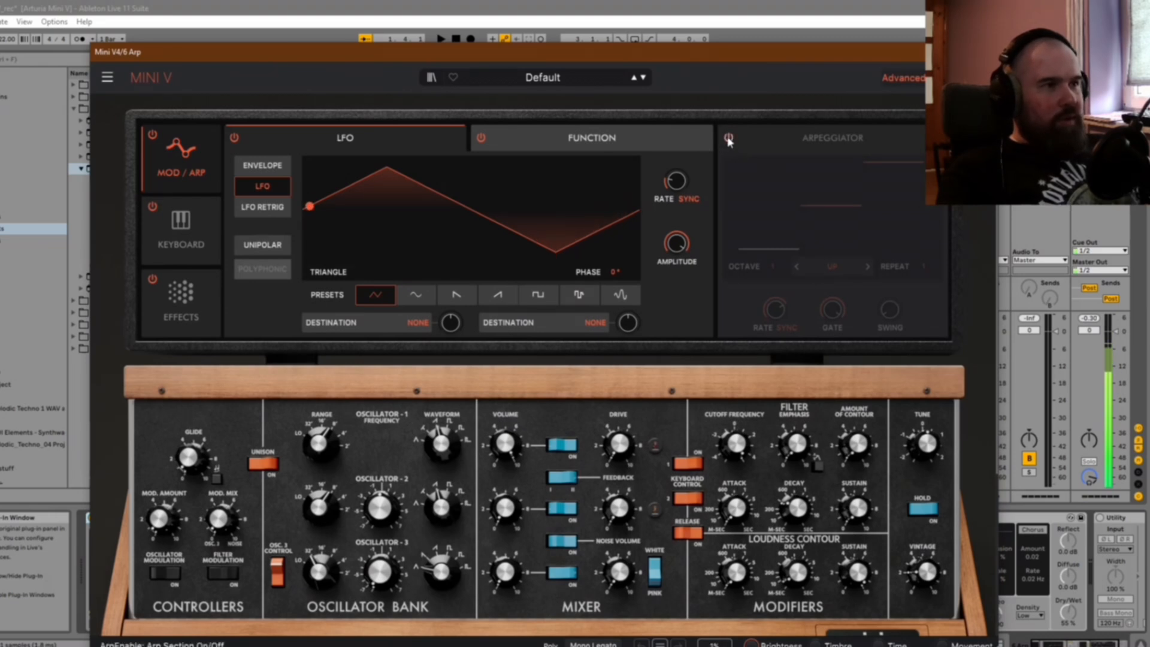
{"action": "left_click", "coordinate": [728, 138]}
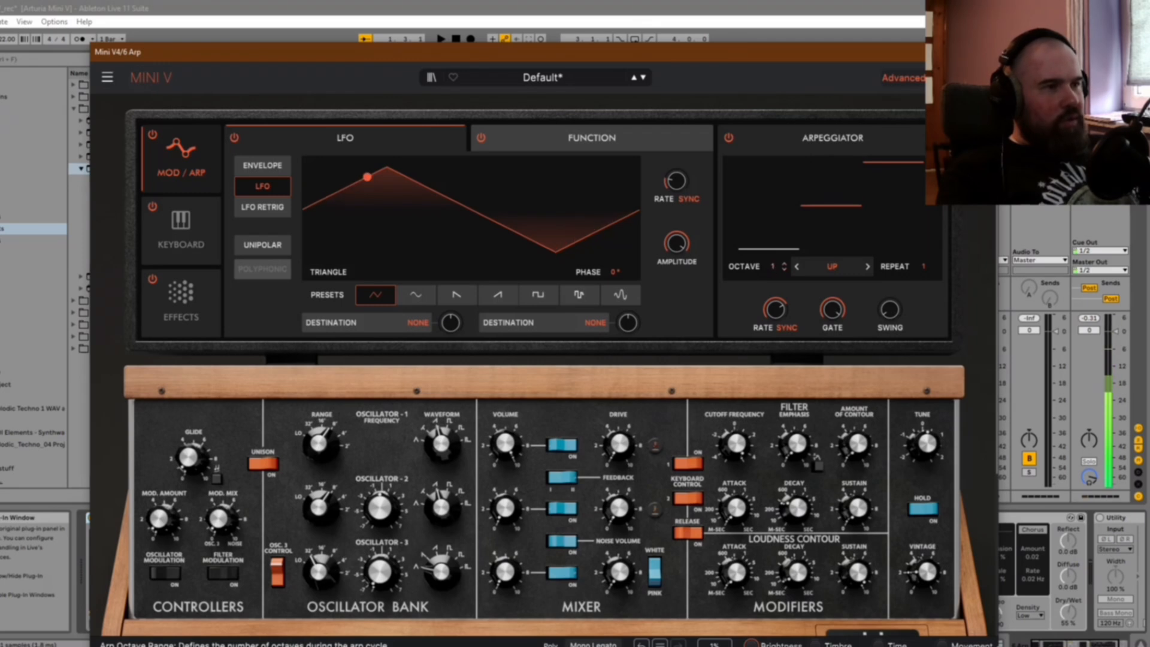
{"action": "left_click_drag", "start_coordinate": [772, 266], "coordinate": [773, 258]}
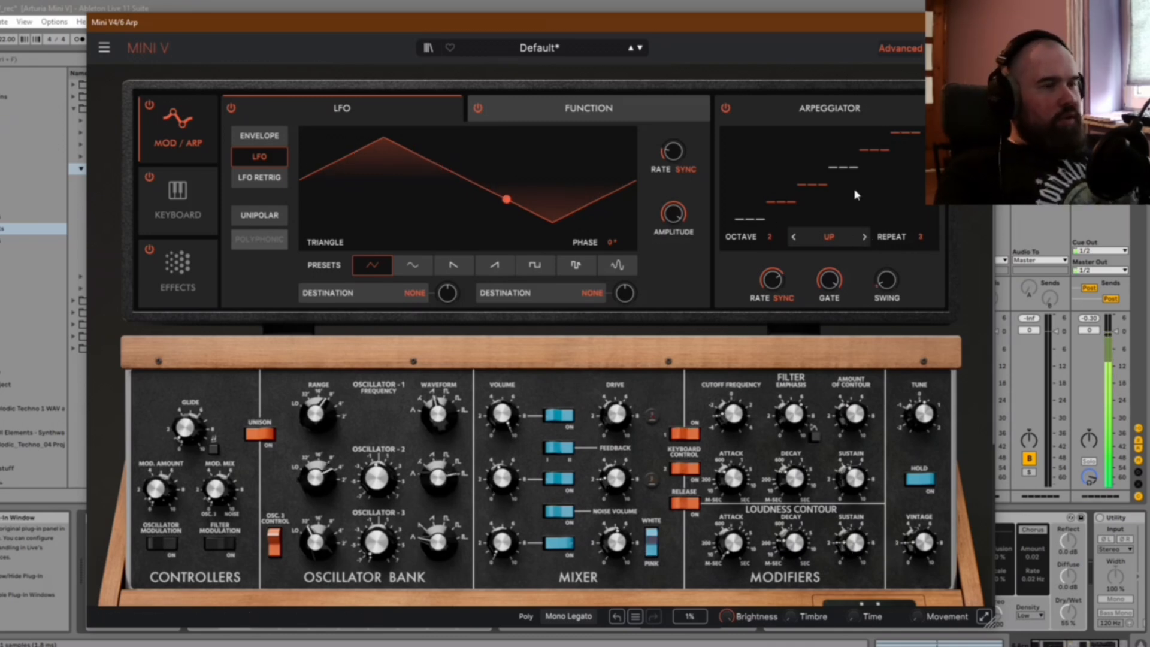
{"action": "left_click", "coordinate": [864, 238]}
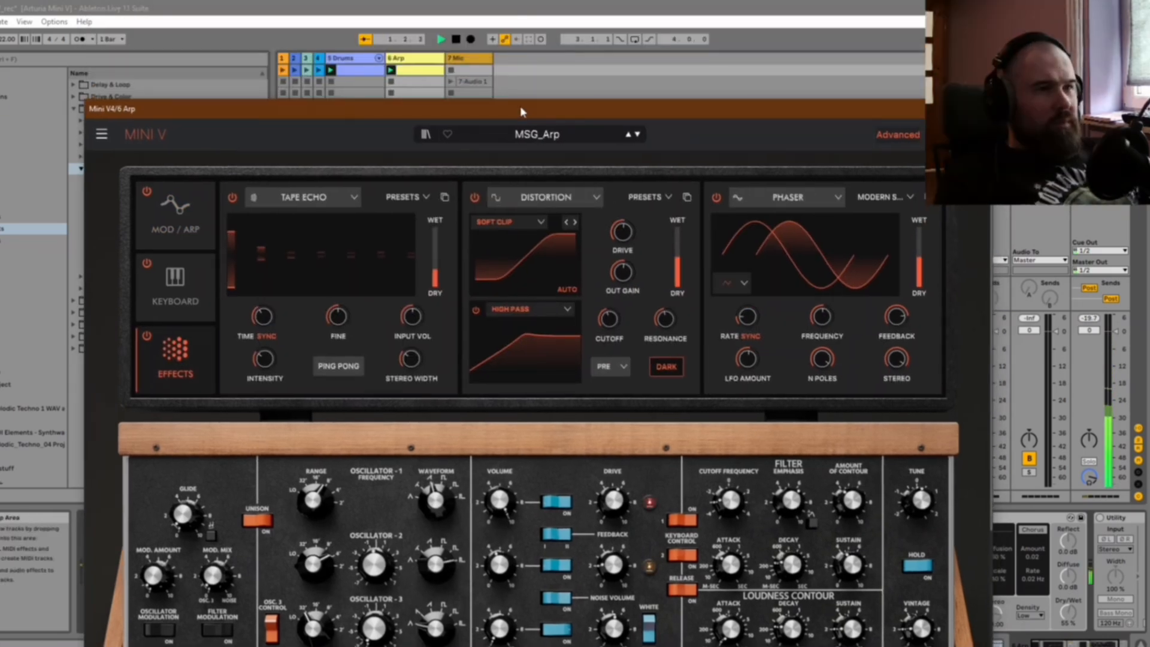
{"action": "left_click_drag", "start_coordinate": [520, 106], "coordinate": [536, 29]}
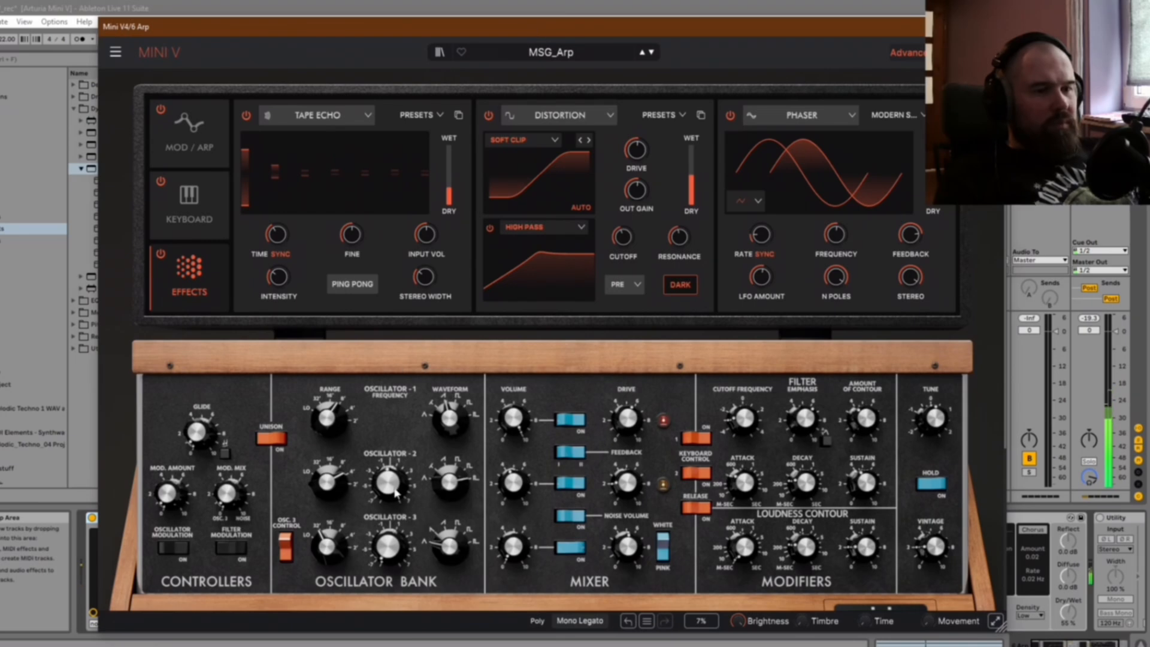